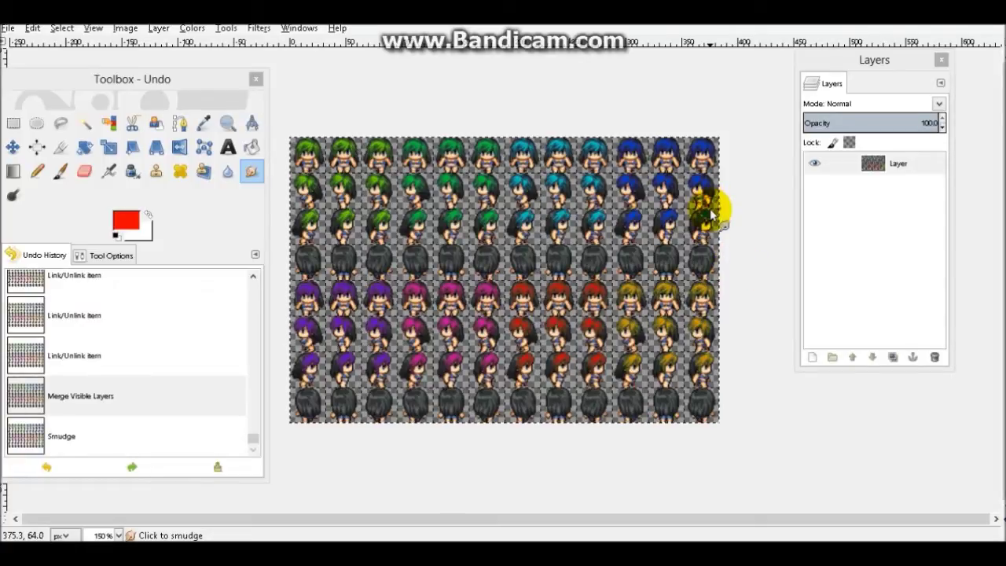
Create a new 384×256 px image filled with Transparency and maximize its window.
left_click(11, 30)
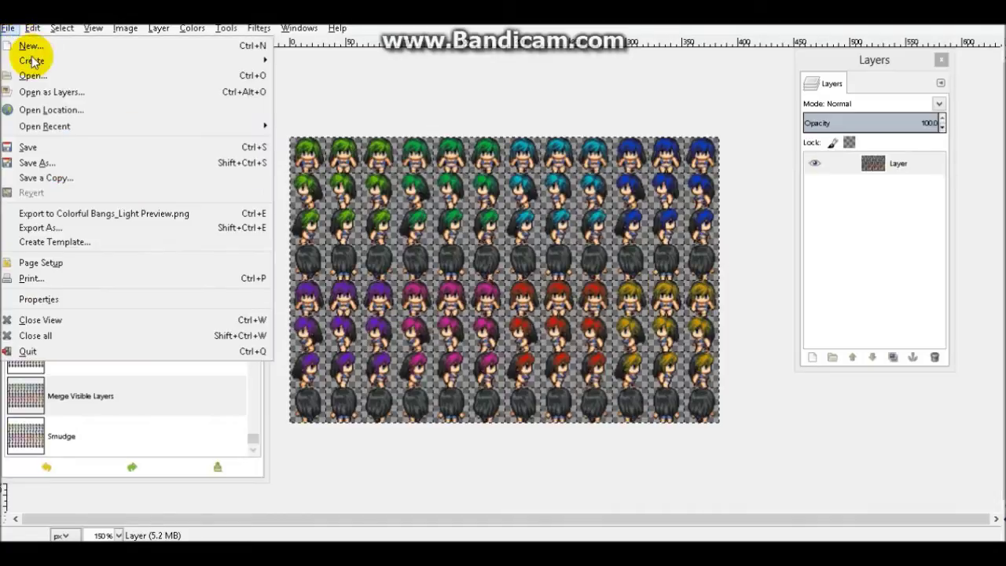
left_click(27, 44)
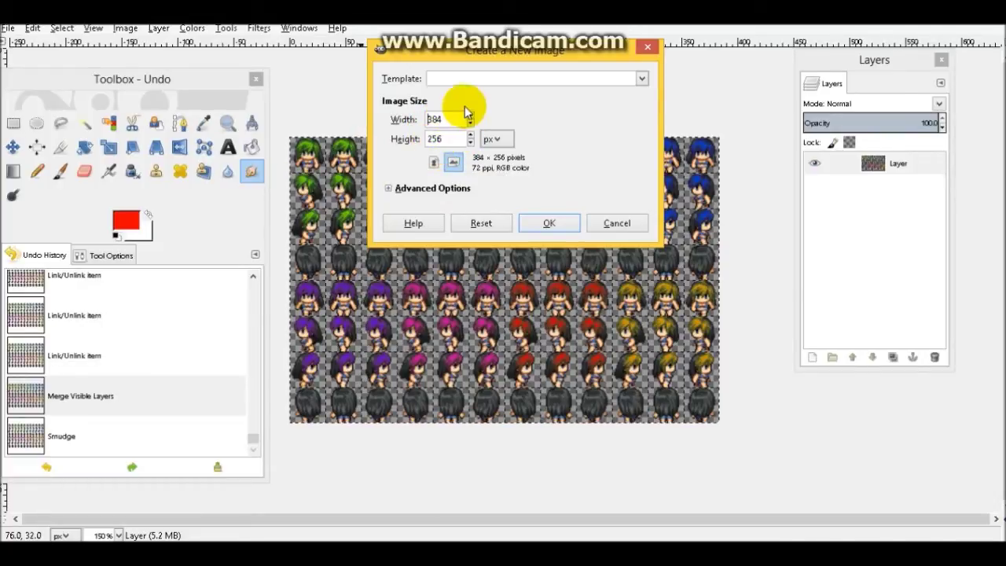
left_click(389, 188)
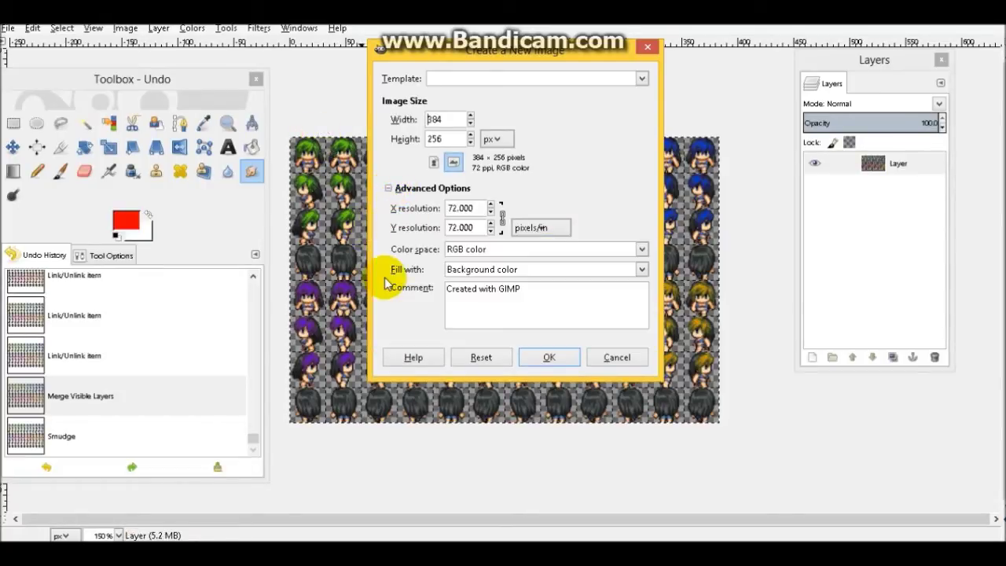
left_click(642, 271)
left_click(482, 337)
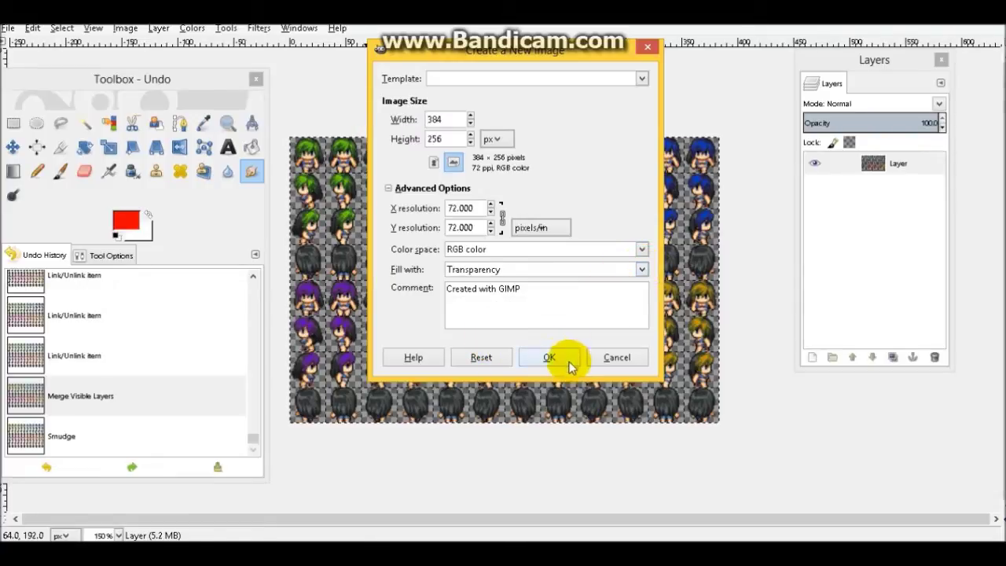
left_click(550, 358)
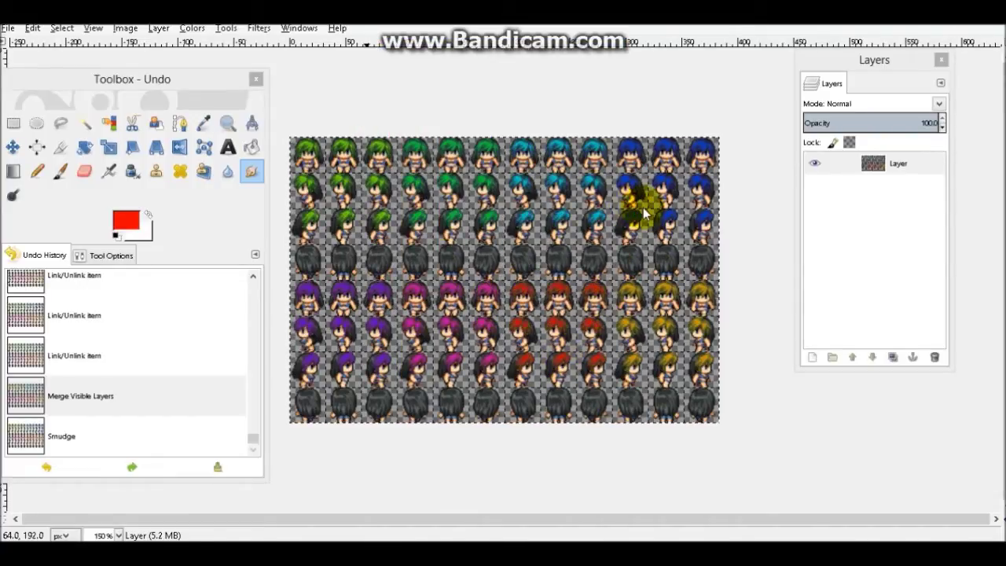
left_click_drag(304, 95, 558, 141)
left_click(629, 118)
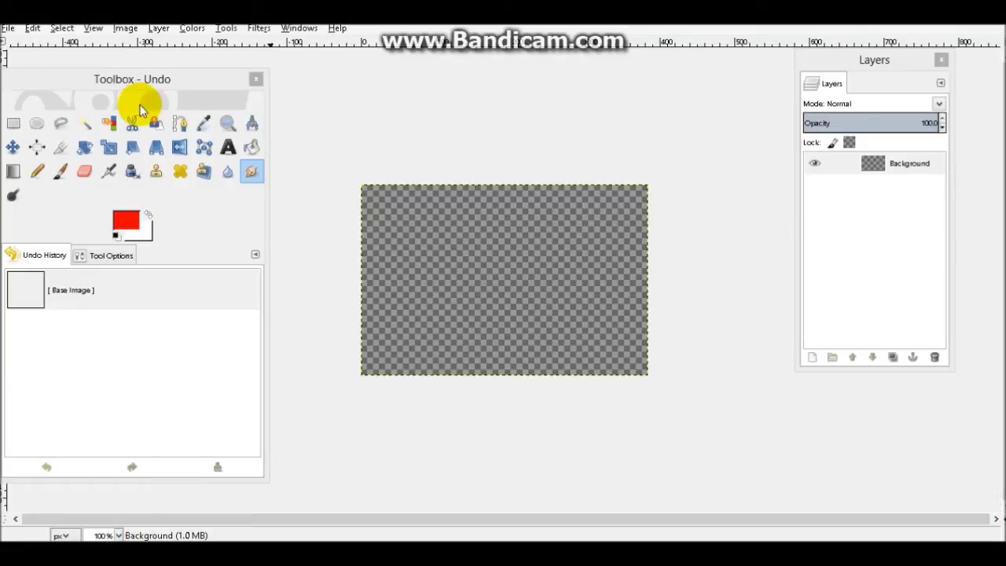
left_click(32, 29)
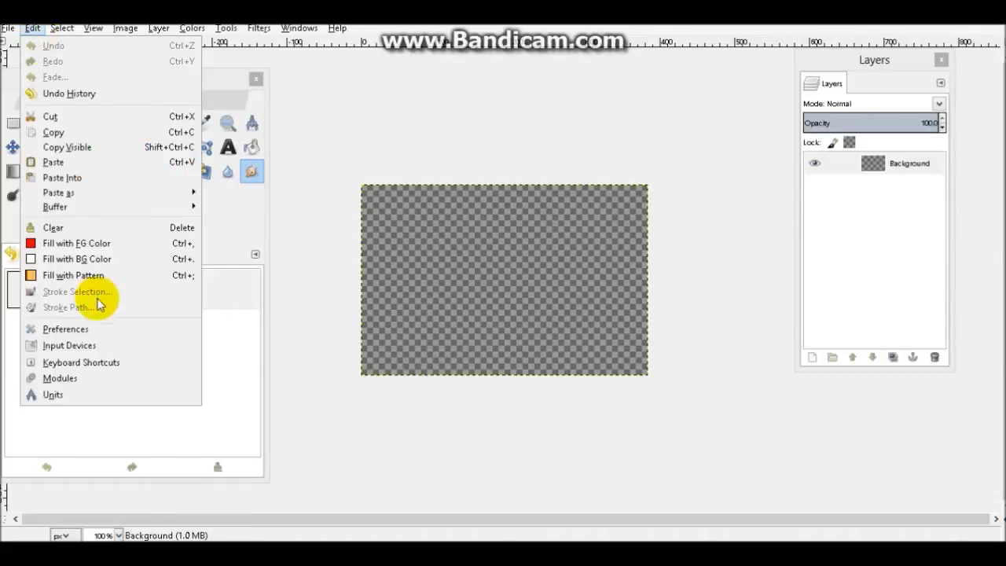
left_click(110, 331)
type("p")
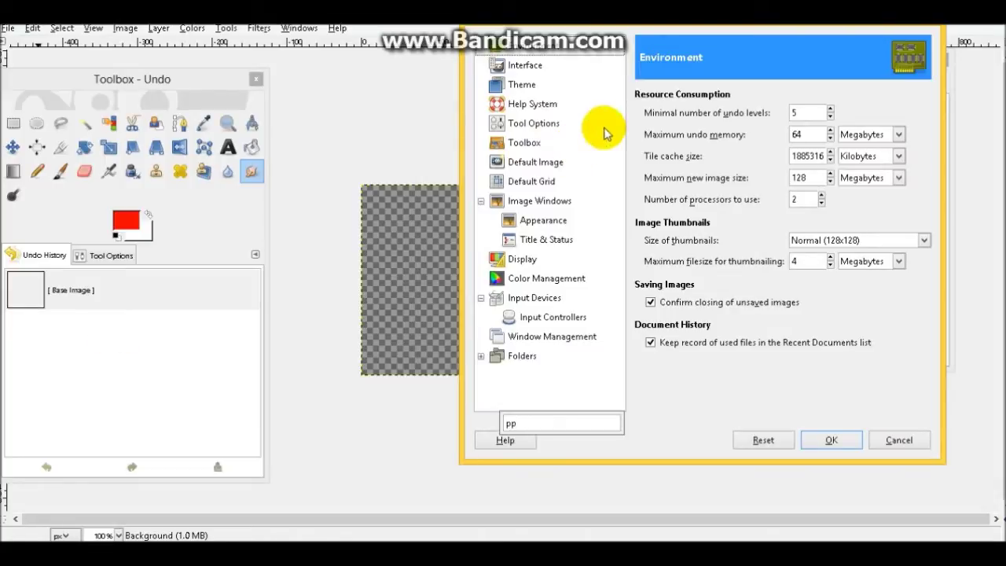
left_click(553, 182)
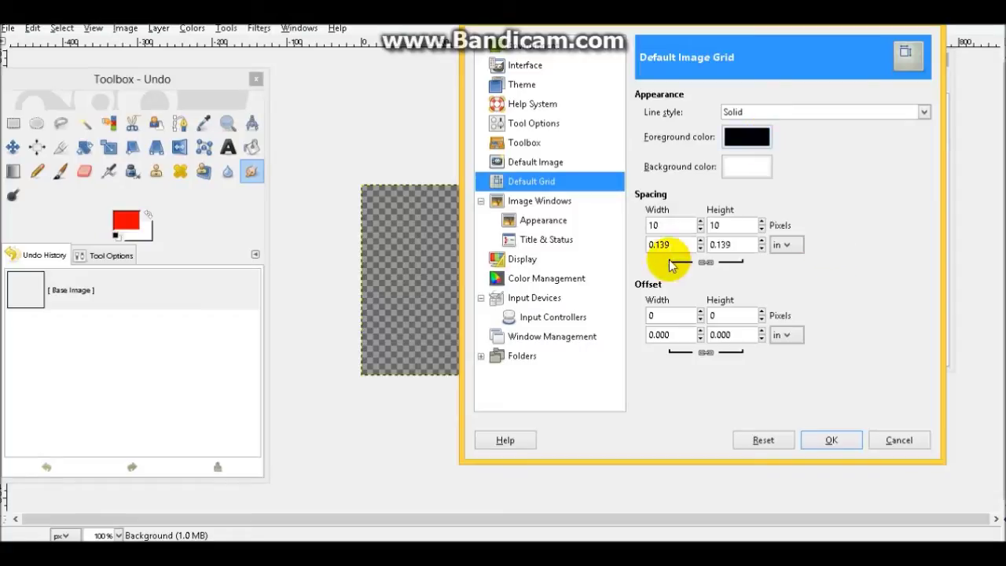
left_click(899, 441)
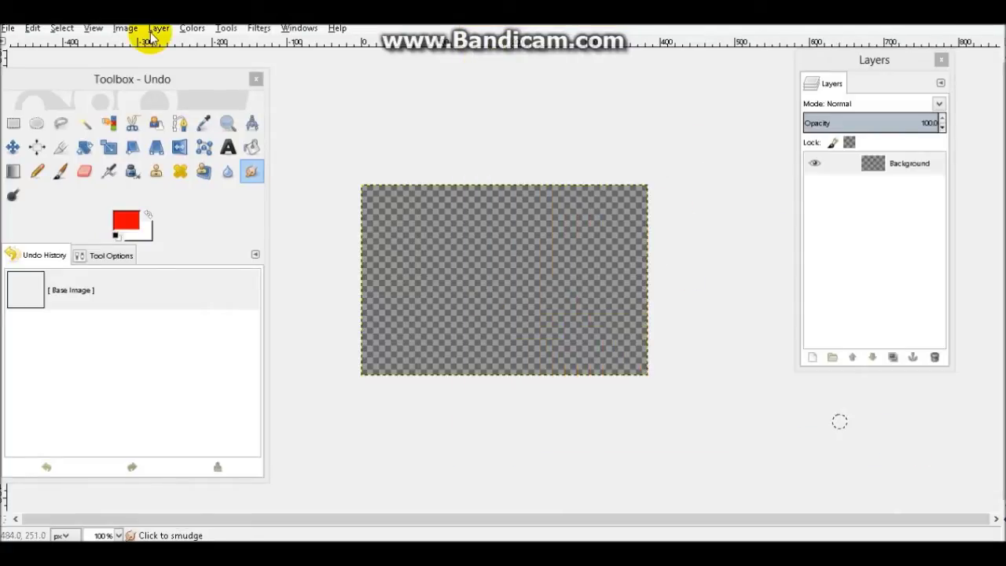
Change the grid spacing from 10 to 32 px, with the linked height following, and confirm.
left_click(124, 30)
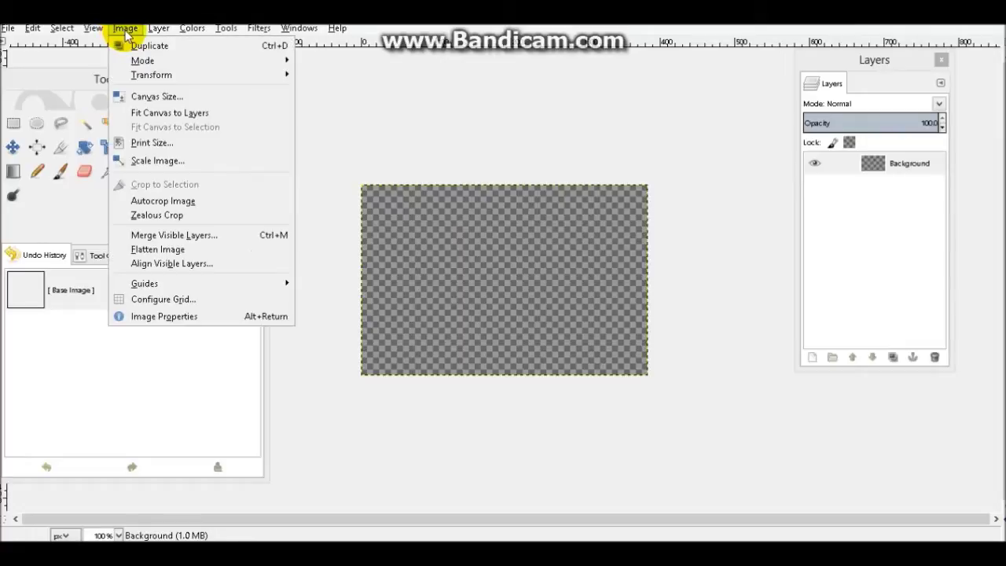
left_click(173, 301)
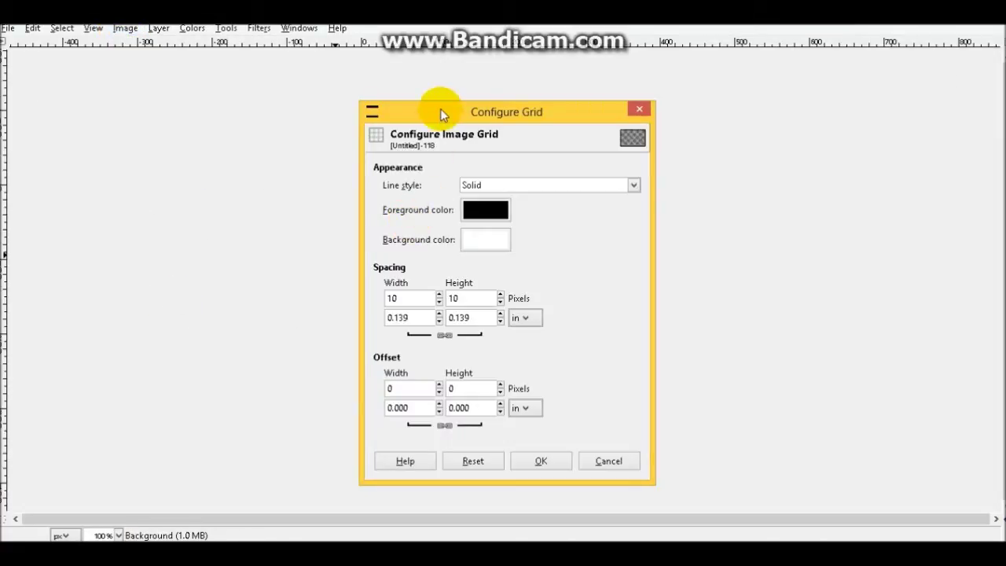
left_click_drag(446, 112, 520, 78)
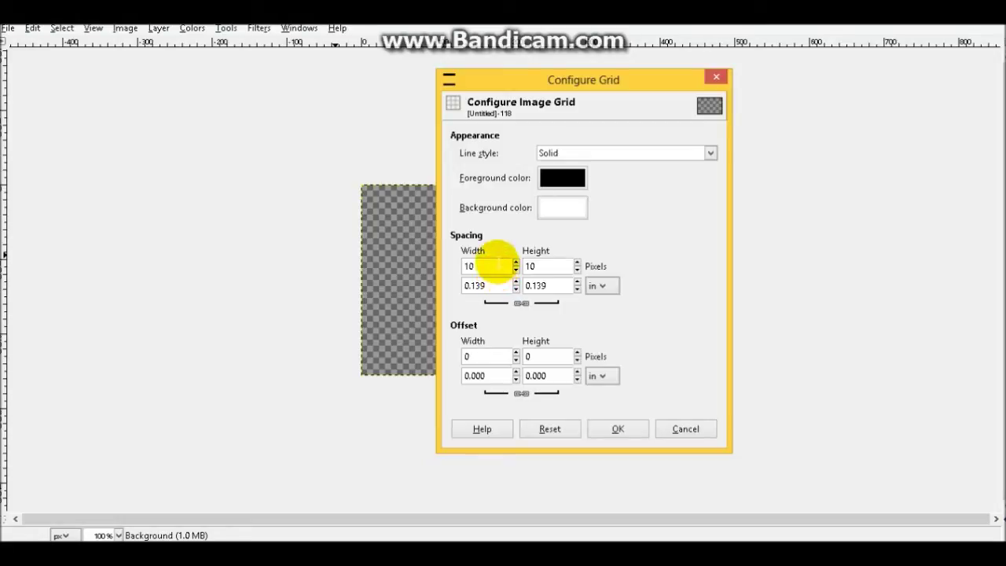
left_click(476, 269)
double_click(477, 266)
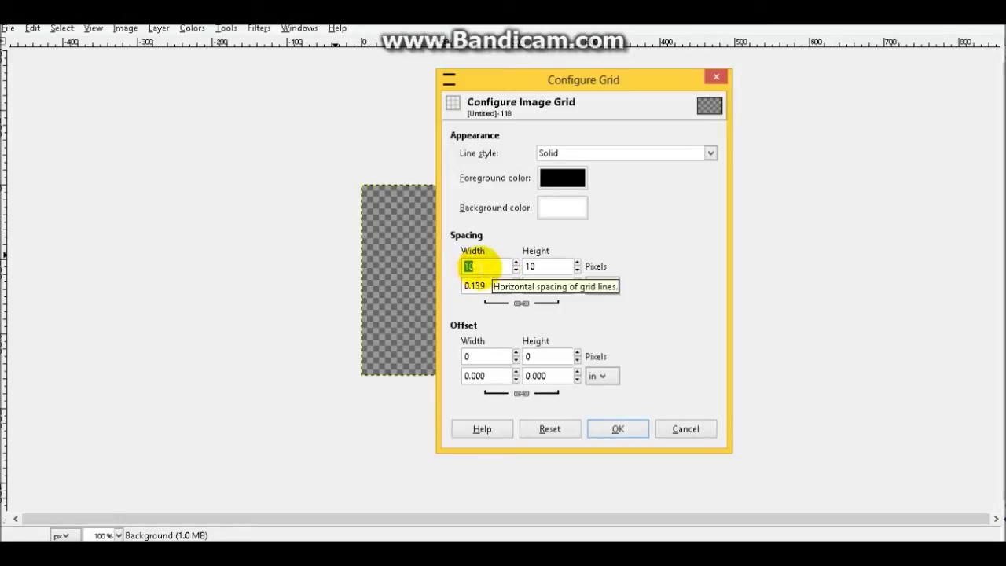
type("32")
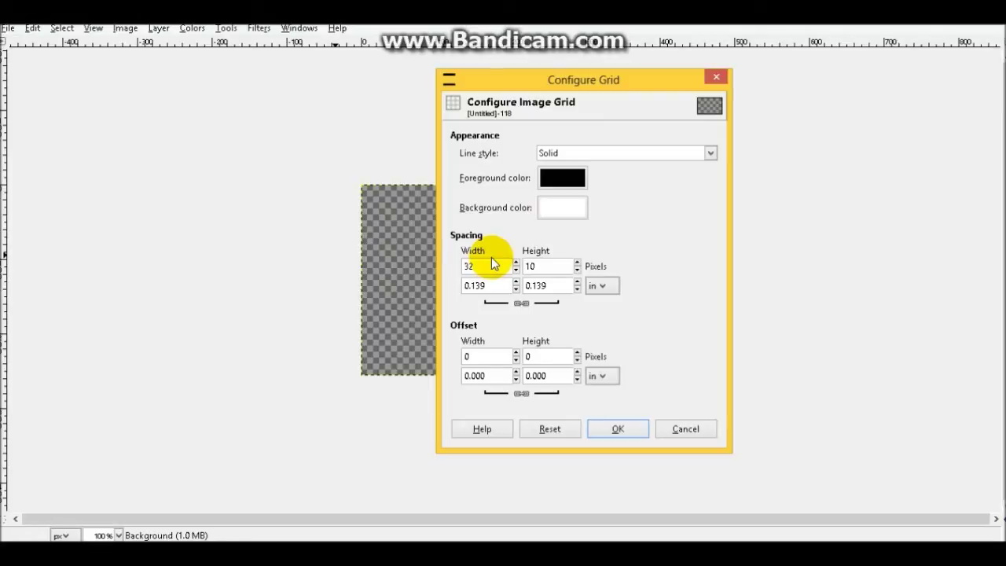
key("Tab")
key("Tab")
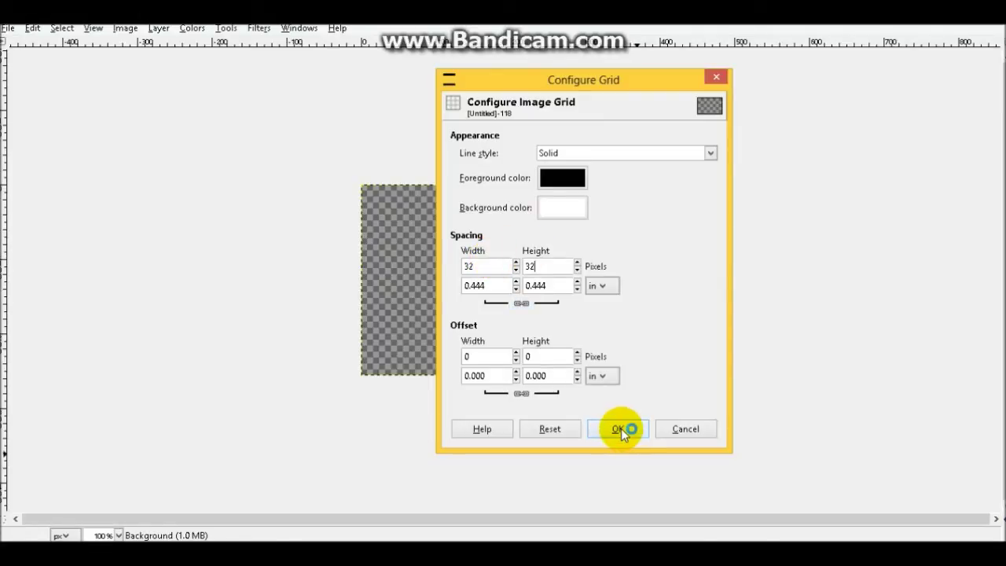
left_click(620, 428)
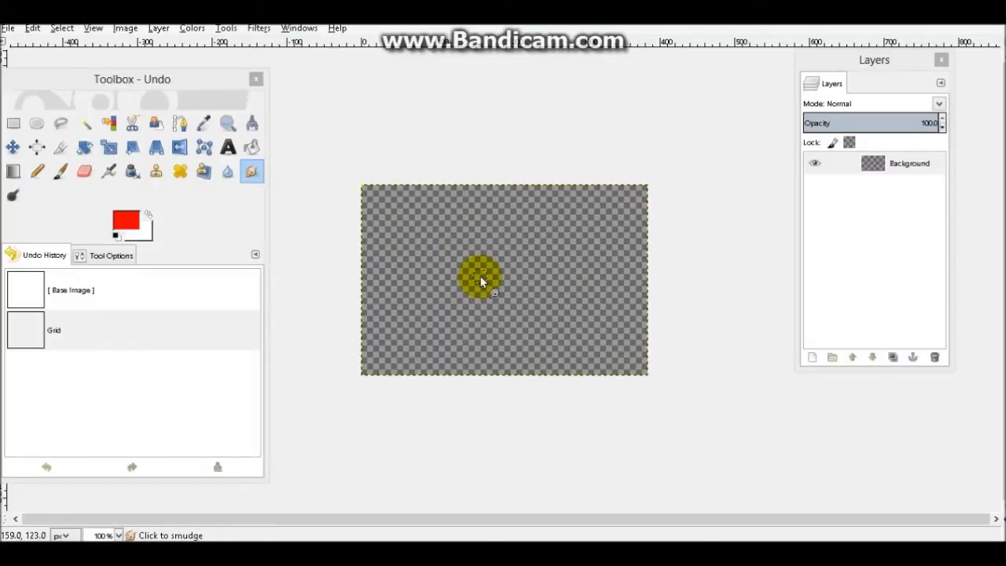
Select the Move tool, show the grid, zoom to 150% and enable Snap to Grid.
left_click(12, 147)
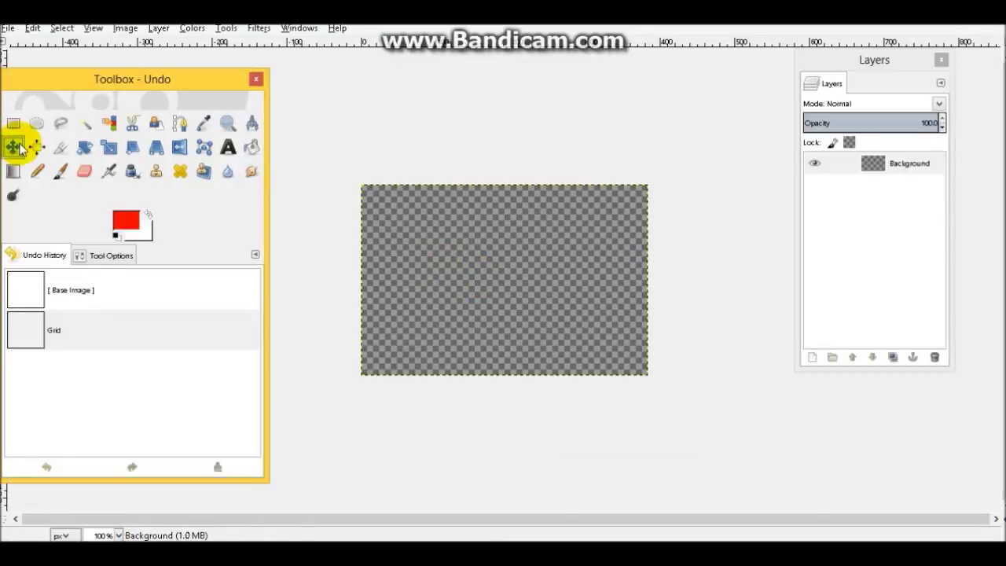
left_click(93, 29)
left_click(152, 223)
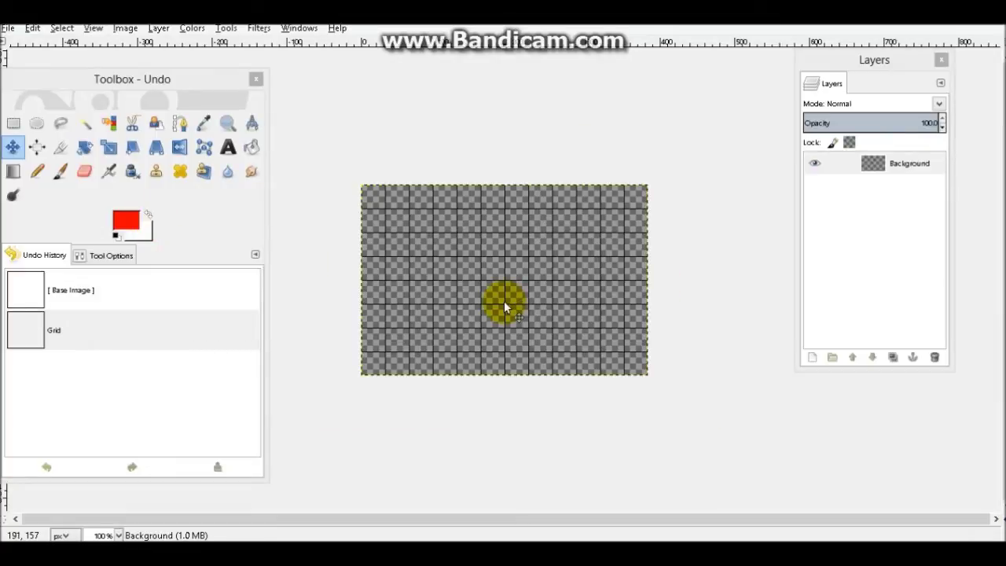
key("plus")
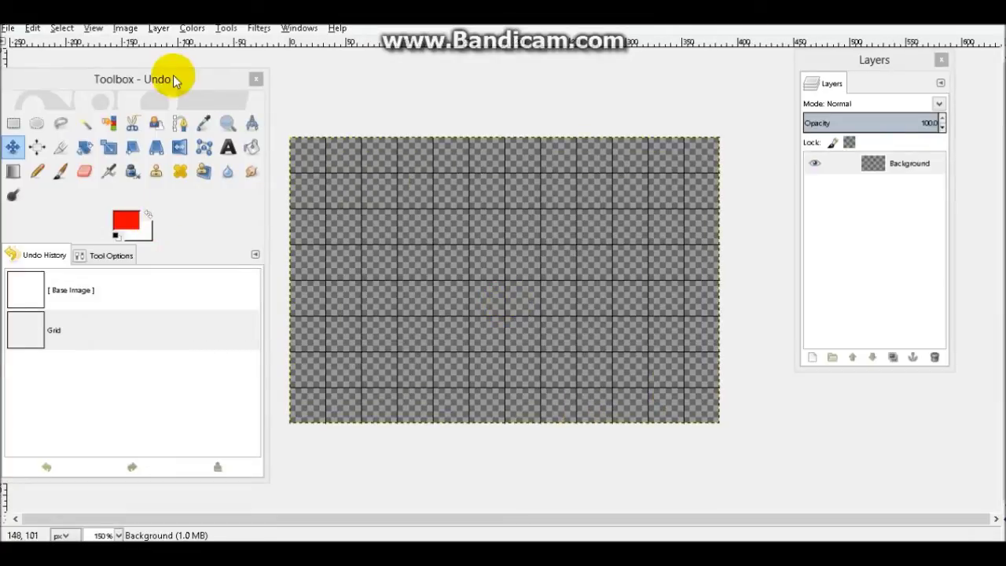
left_click(92, 30)
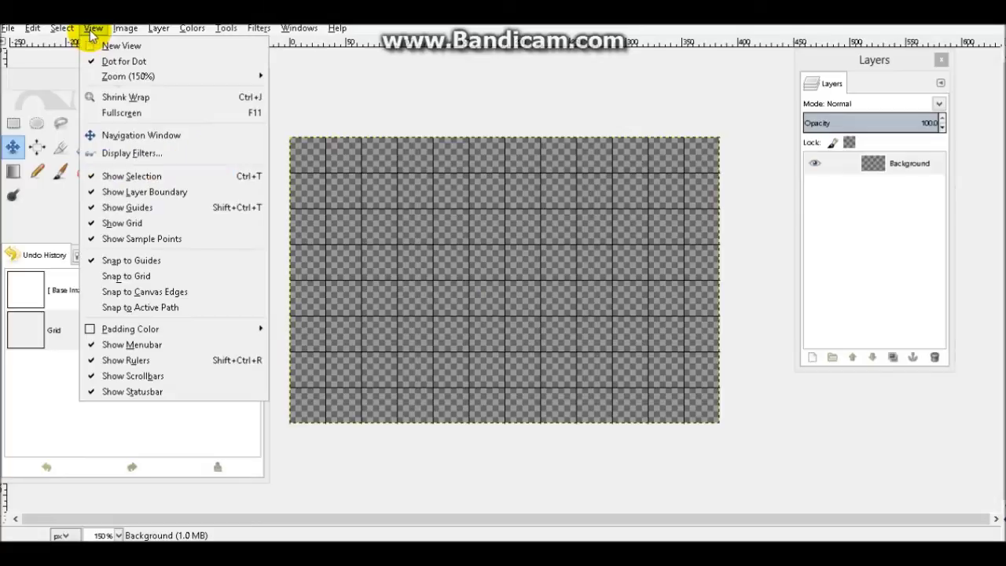
left_click(142, 275)
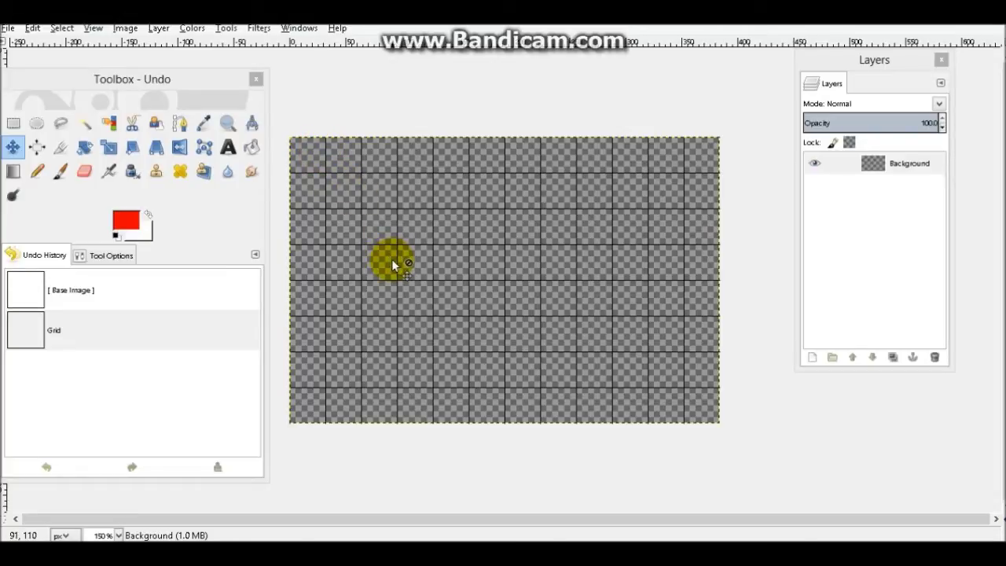
left_click(9, 28)
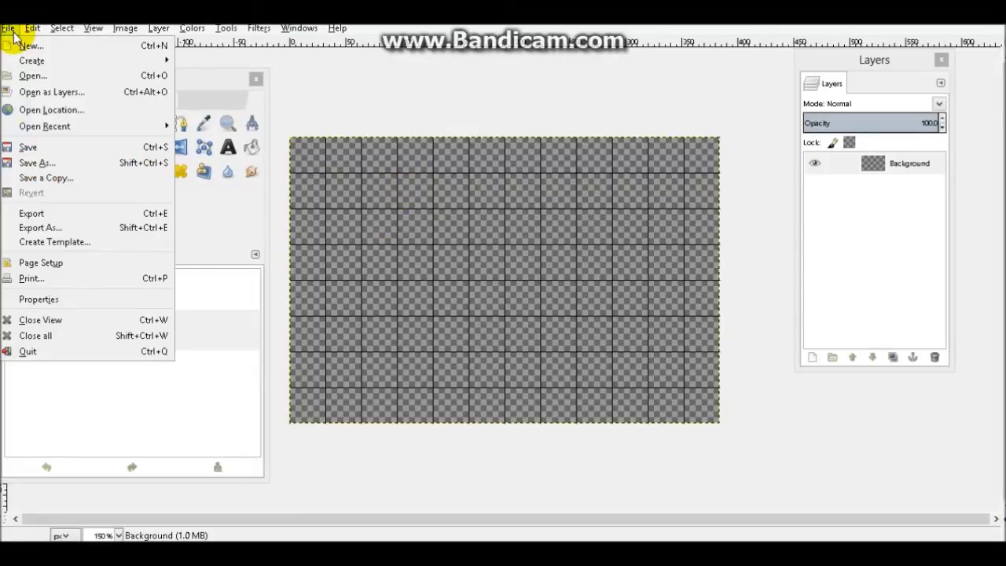
Open Colorful Bangs_Dark4-0.png as a layer and snap it into the top-left 3 × 4 grid cells.
left_click(116, 91)
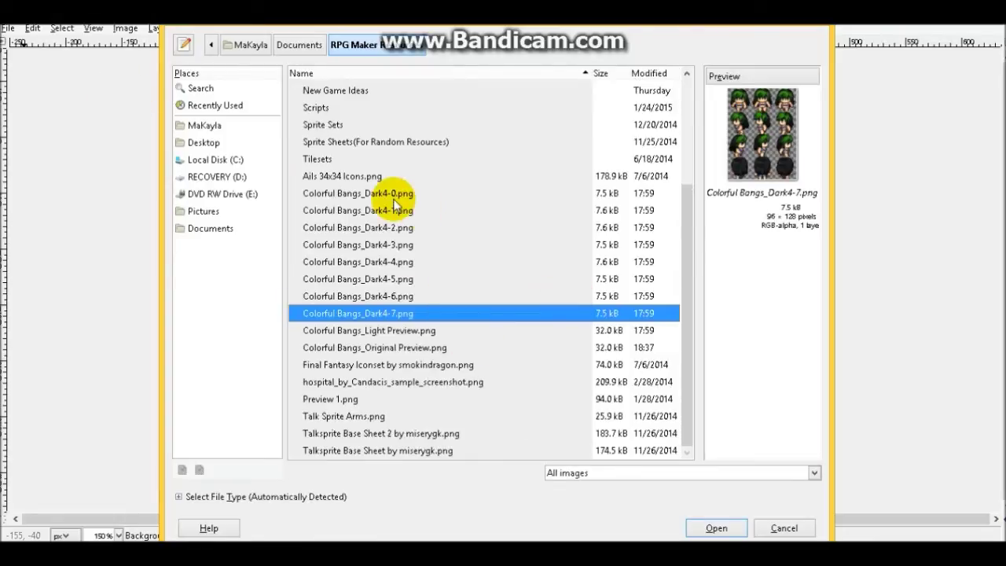
left_click(387, 196)
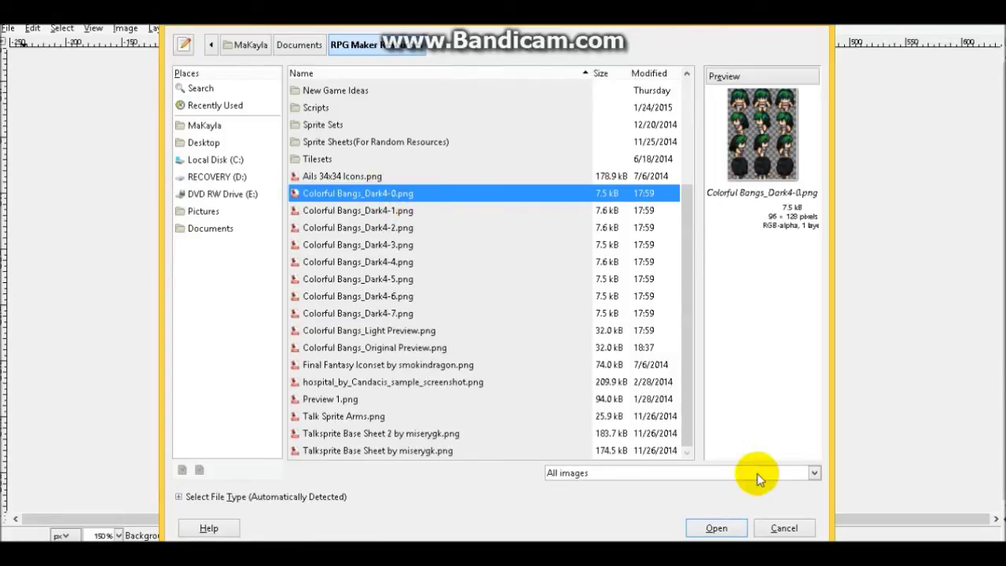
left_click(727, 528)
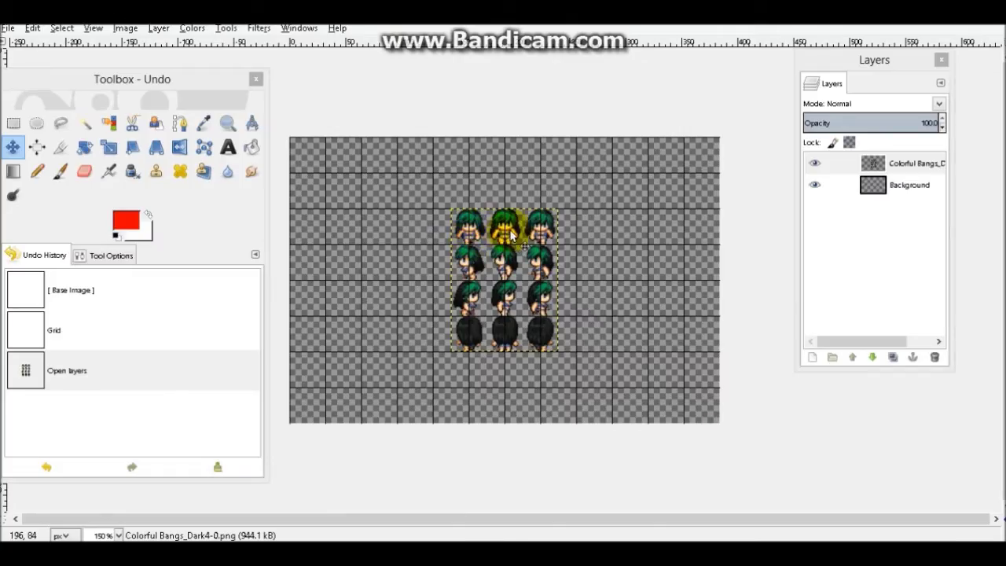
left_click_drag(508, 228, 348, 165)
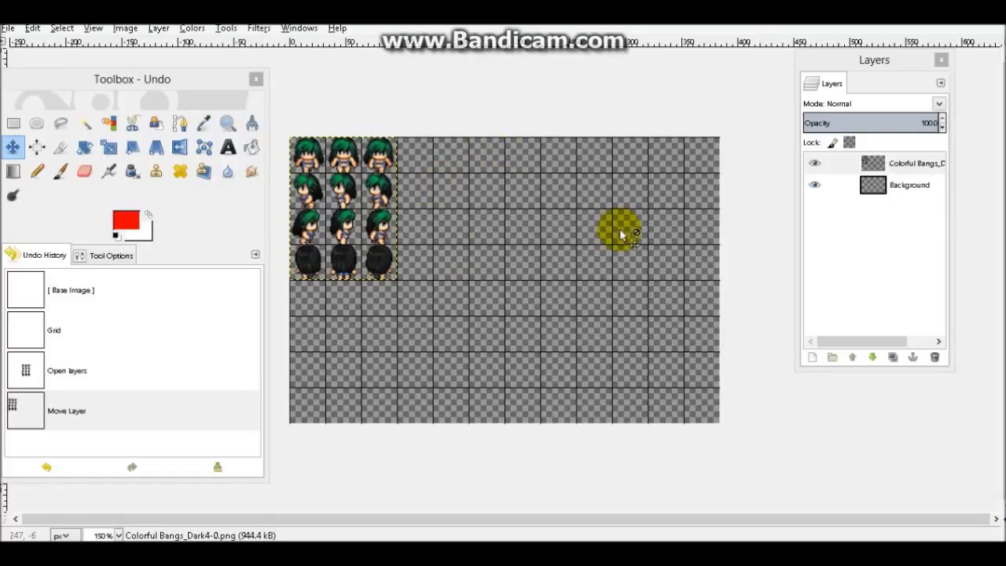
Open the remaining sprite sets up to Dark4-7.png as layers and place the green one bottom-right.
left_click(8, 28)
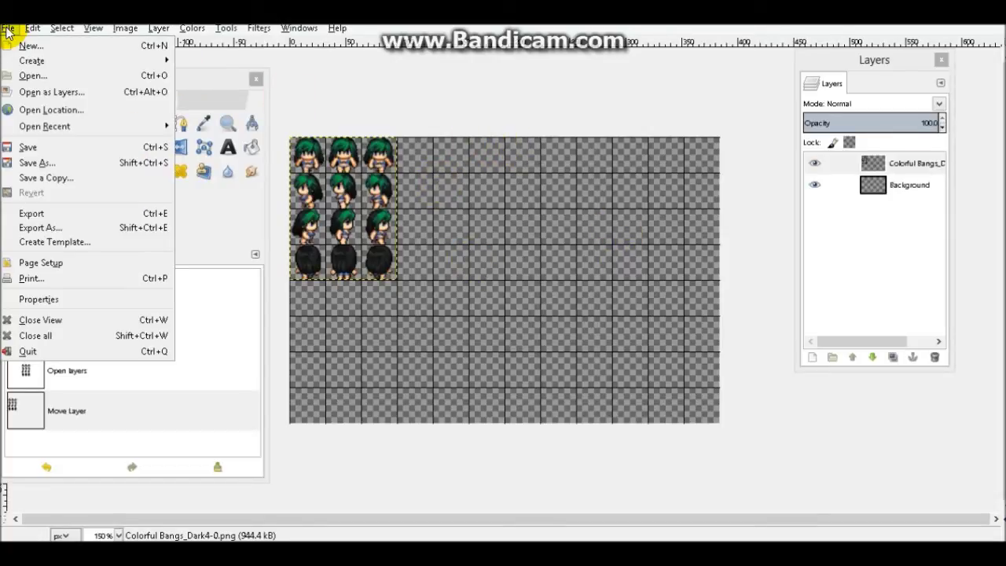
left_click(51, 92)
left_click(709, 530)
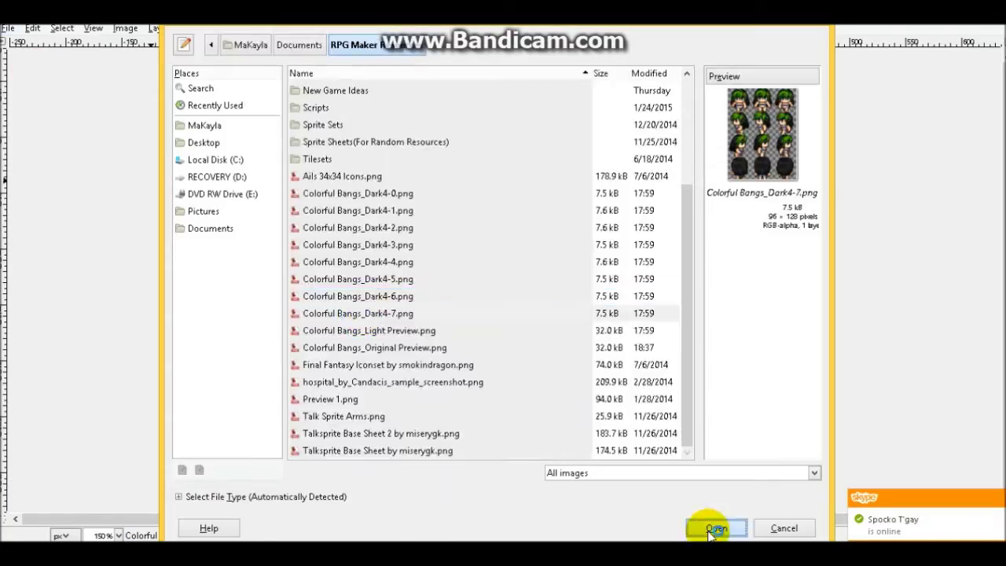
left_click(712, 530)
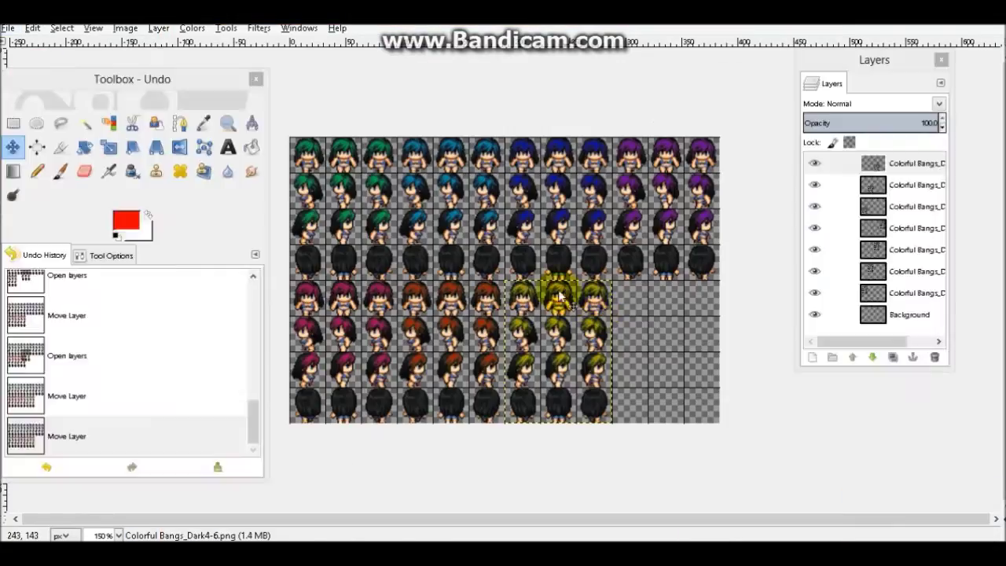
left_click_drag(673, 422, 652, 281)
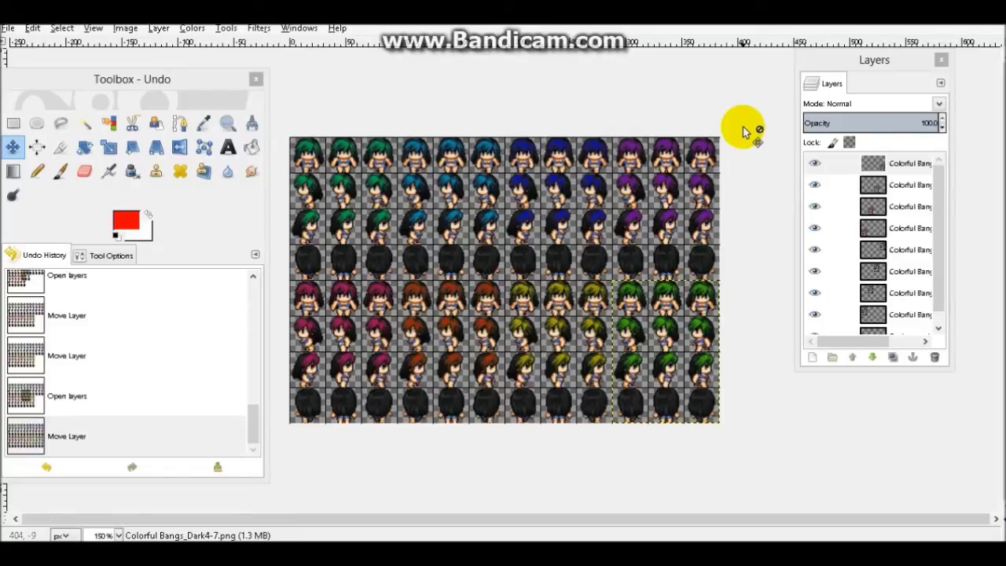
Merge all visible layers, clipped to the bottom layer, into one Background layer.
left_click_drag(942, 208, 949, 329)
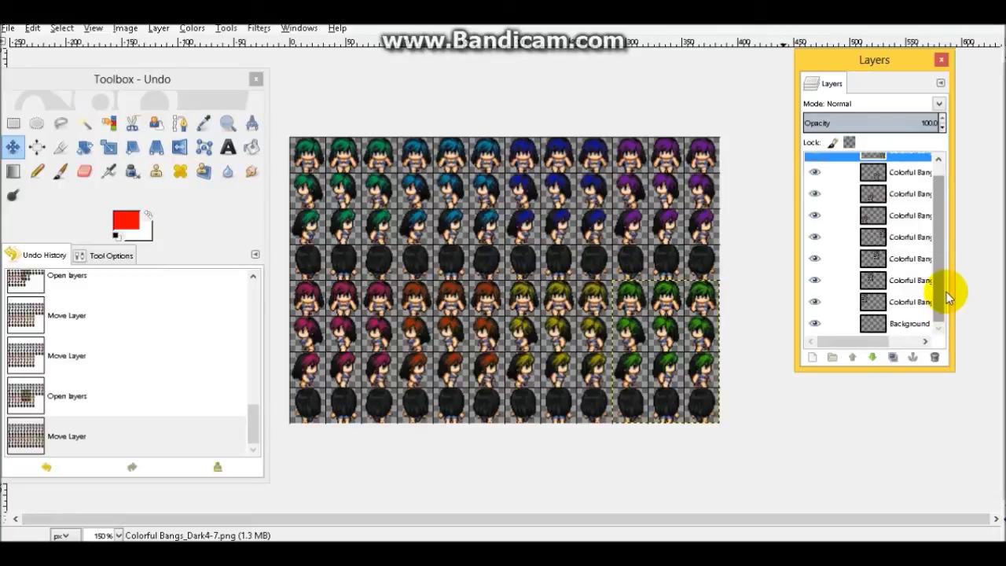
left_click_drag(947, 294, 938, 187)
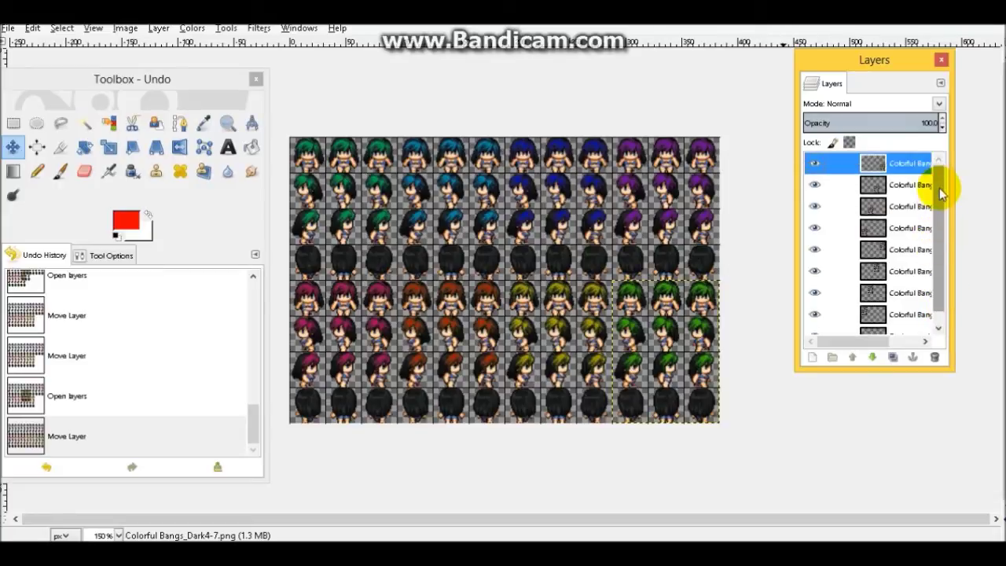
right_click(855, 164)
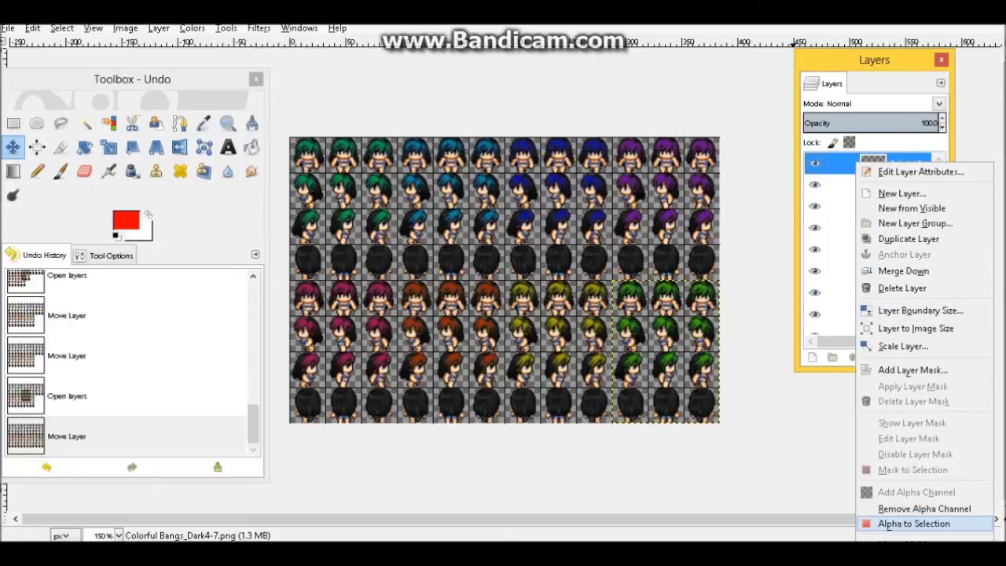
left_click(903, 539)
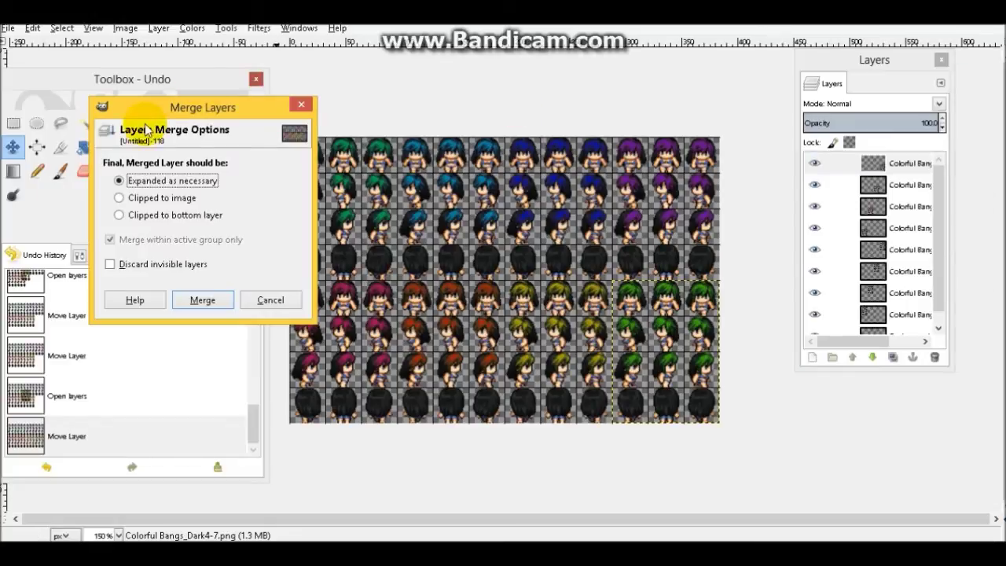
left_click(120, 215)
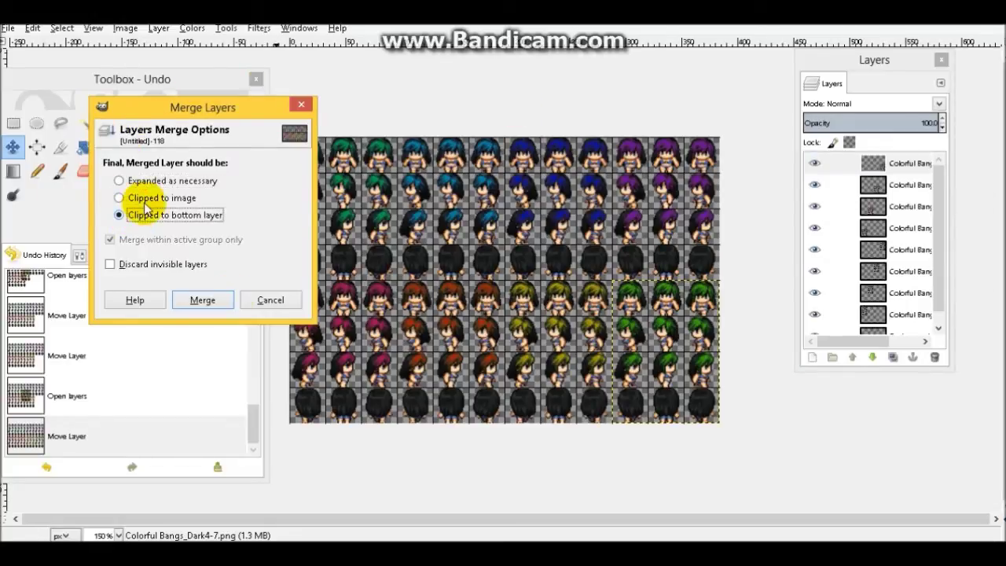
left_click(203, 300)
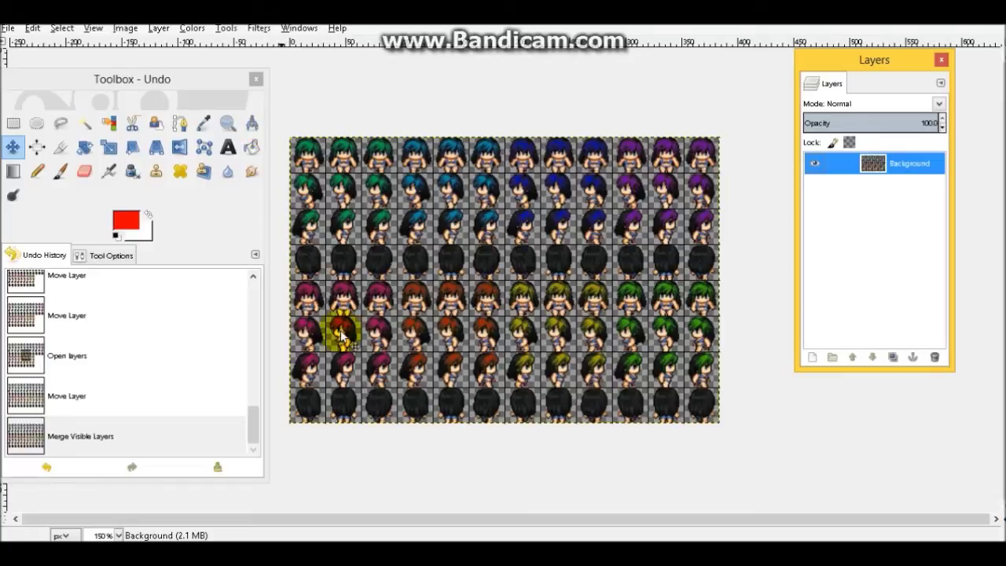
Export the image as 'Coloful Bang_Dark Preview.png', accepting the default PNG settings.
left_click(7, 30)
left_click(6, 30)
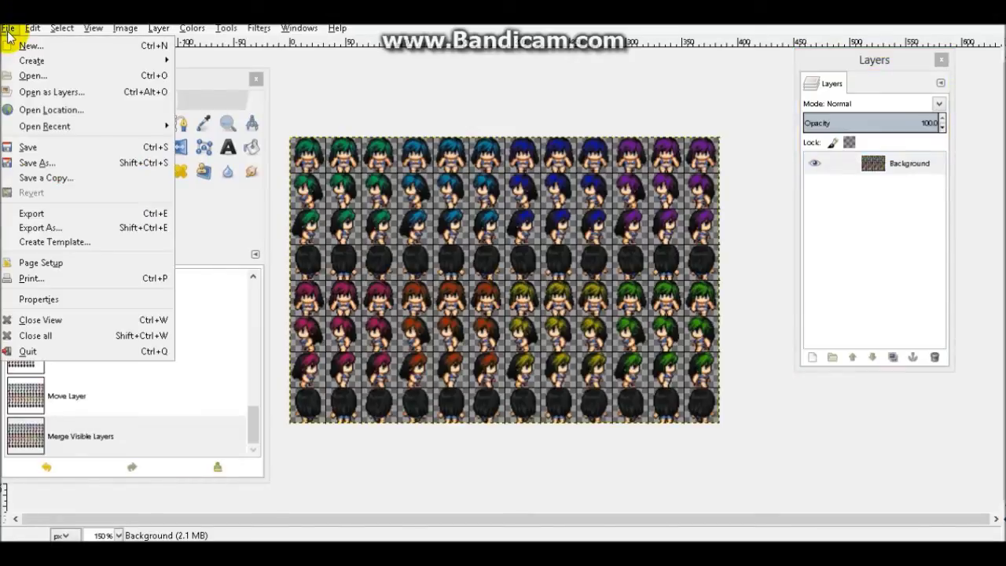
left_click(82, 228)
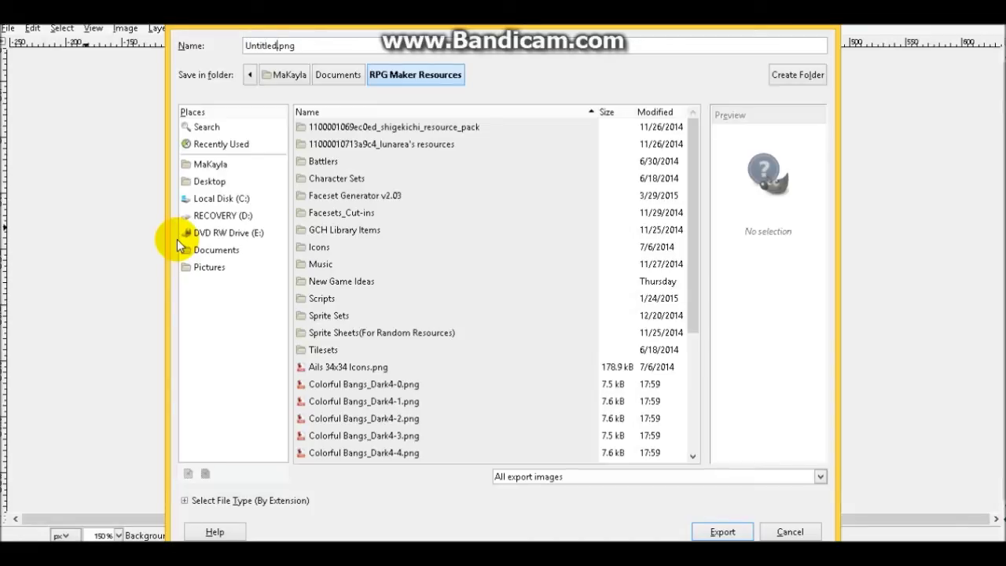
key("BackSpace")
key("BackSpace")
key("BackSpace")
key("BackSpace")
key("BackSpace")
key("BackSpace")
key("BackSpace")
key("BackSpace")
type("Coloful Bang_Dark Preview")
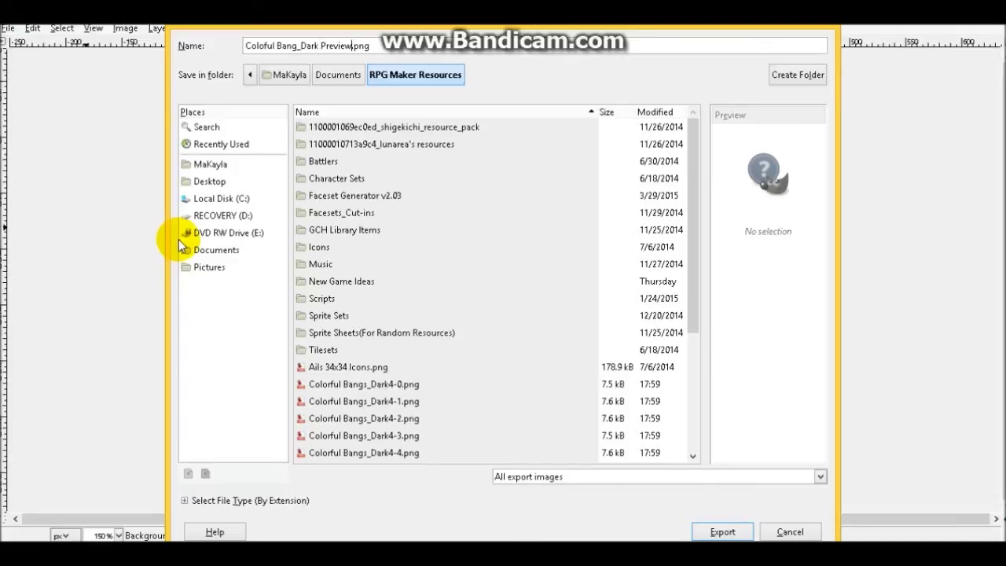
left_click(730, 532)
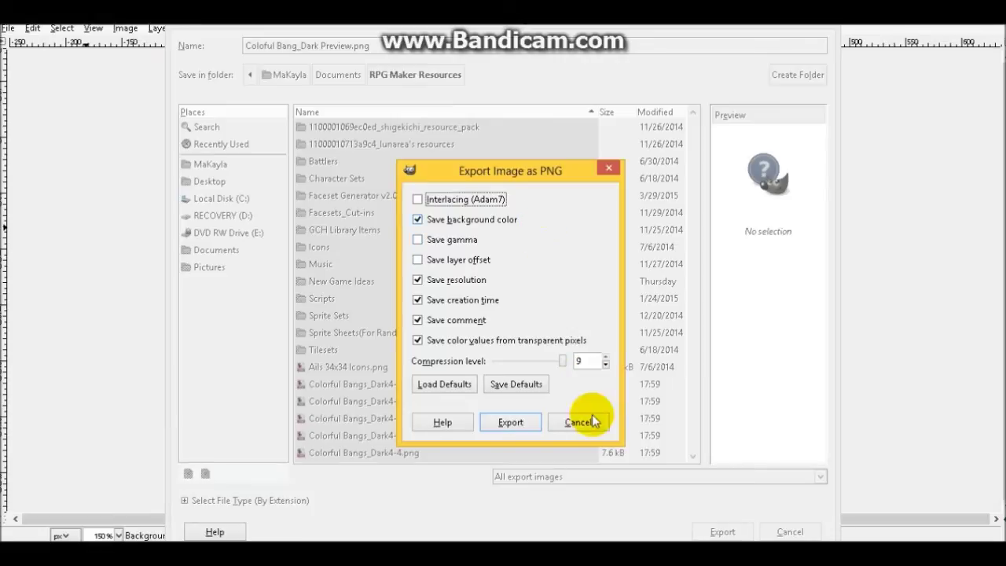
left_click(522, 422)
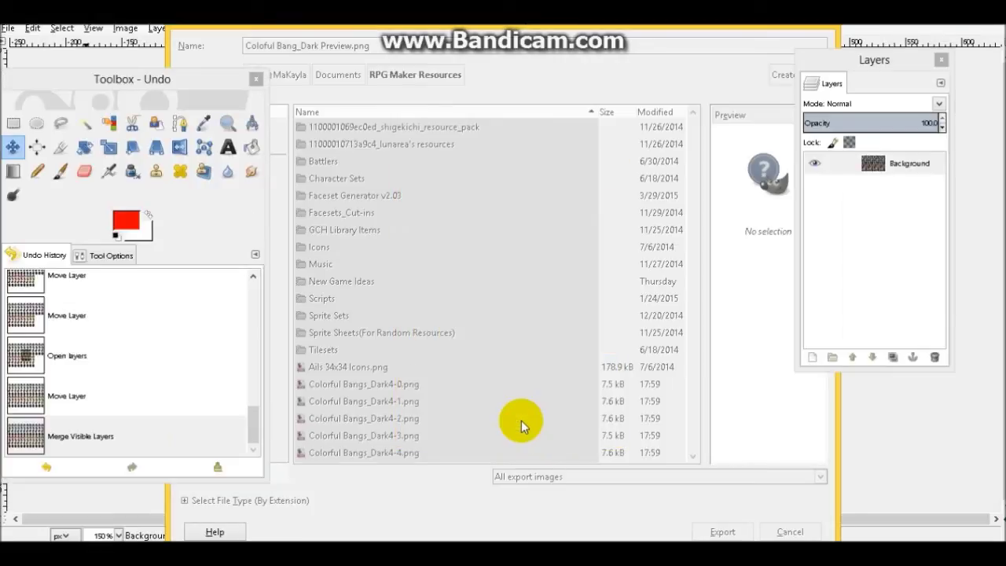